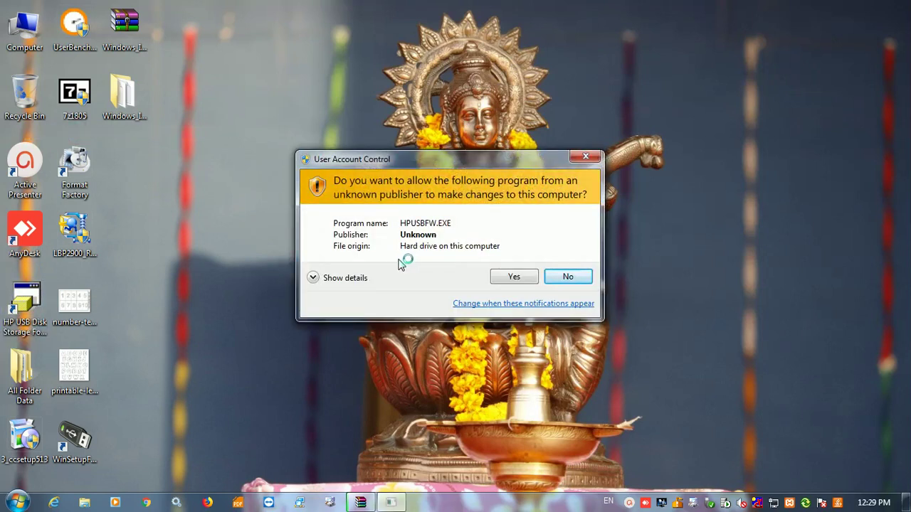
Allow the HP format tool to run, quick-format the Kingston DataTraveler (F:) as NTFS, and close the tool.
left_click(512, 277)
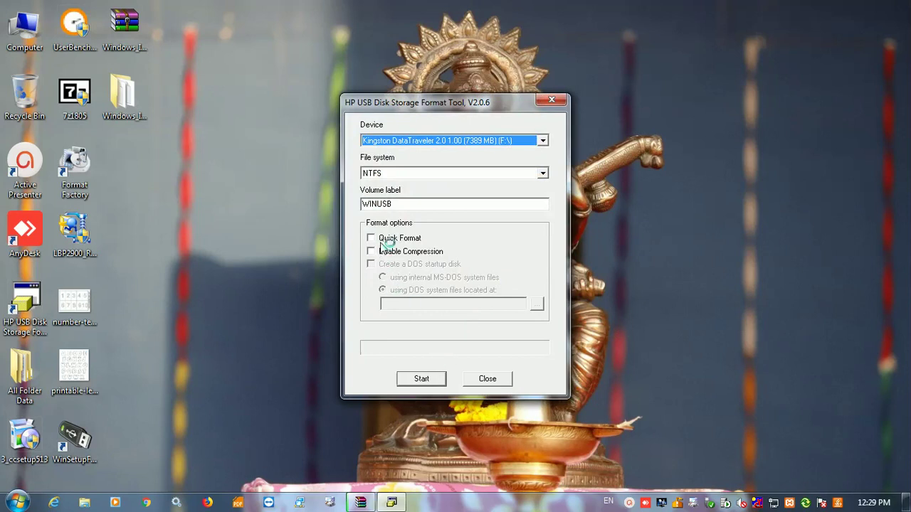
left_click(381, 240)
left_click(425, 380)
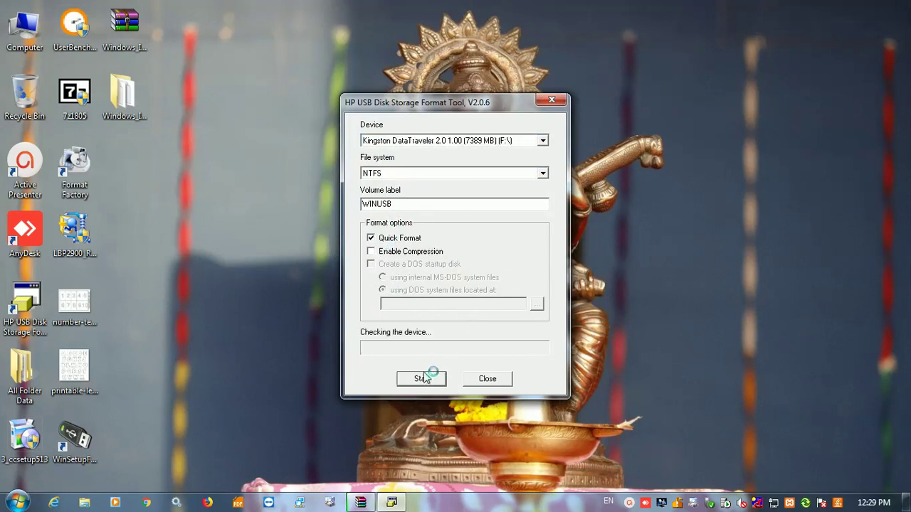
left_click(518, 302)
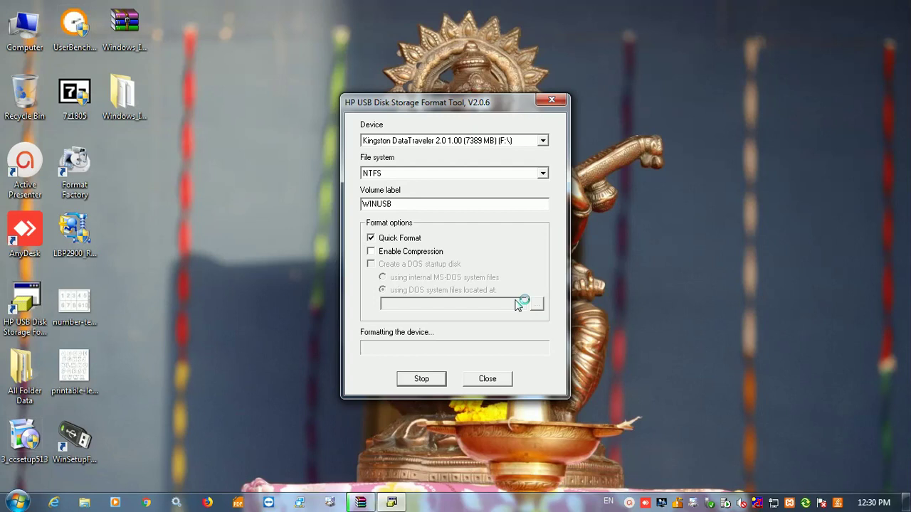
right_click(663, 129)
left_click(685, 171)
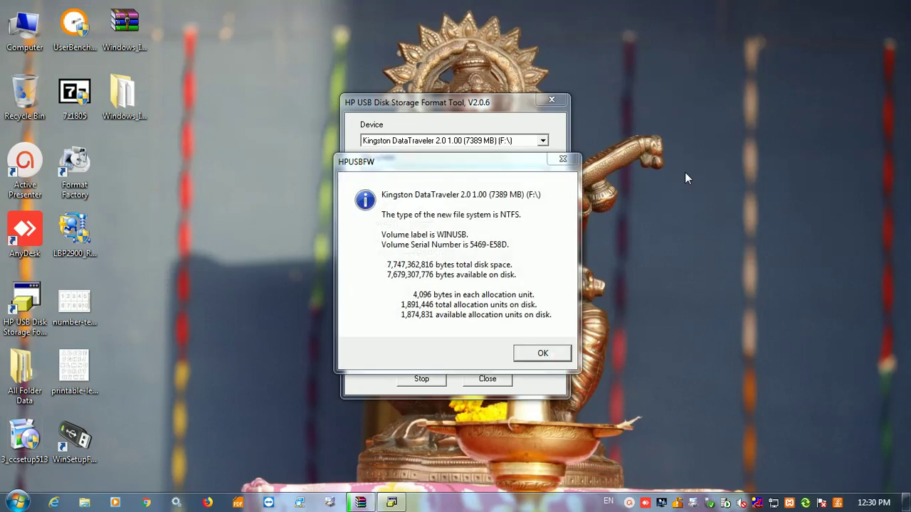
left_click(545, 353)
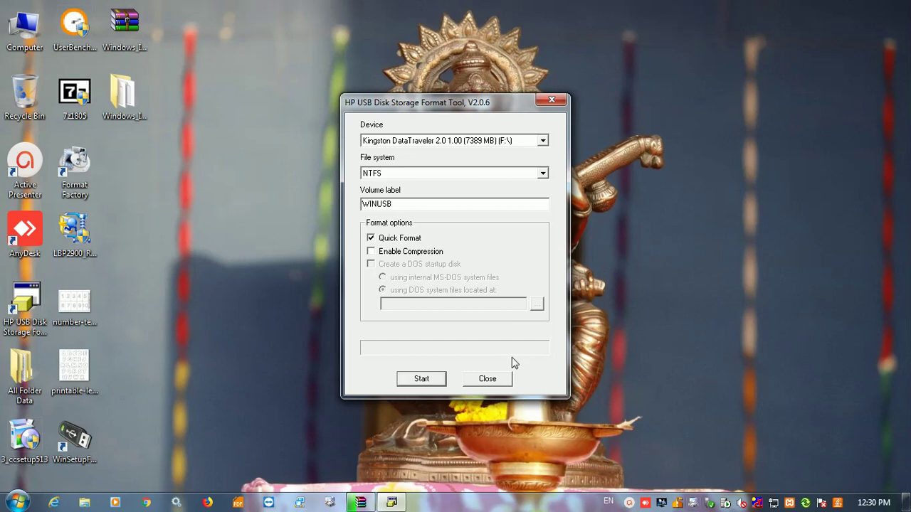
left_click(500, 378)
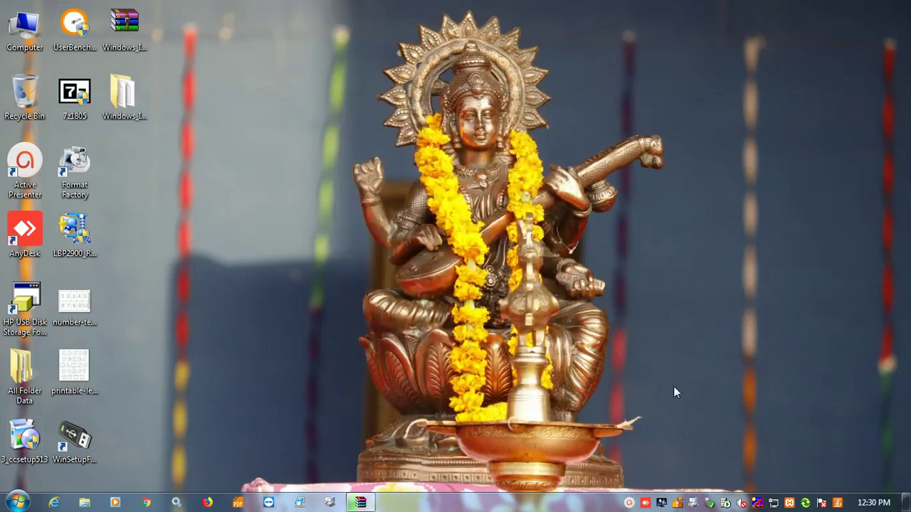
left_click(629, 502)
left_click(841, 475)
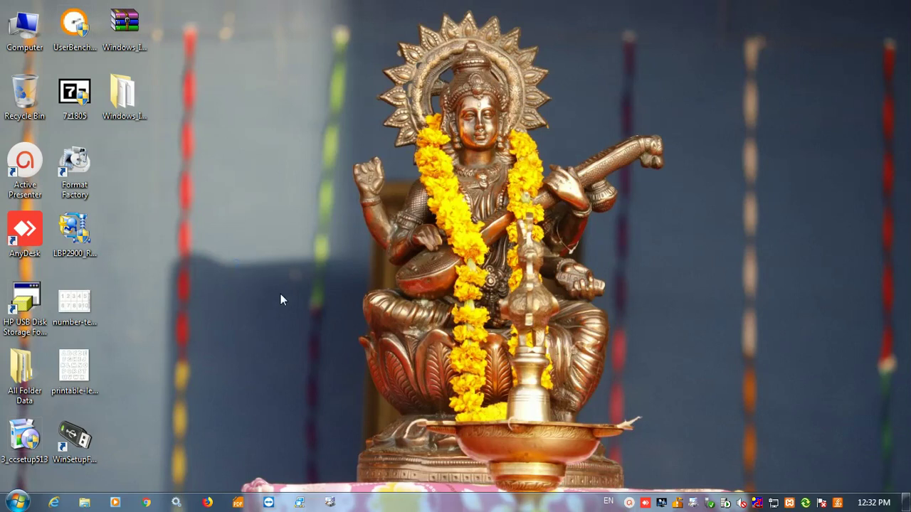
Refresh the desktop and launch WinSetupFromUSB as administrator, allowing it to make changes to the computer.
right_click(280, 294)
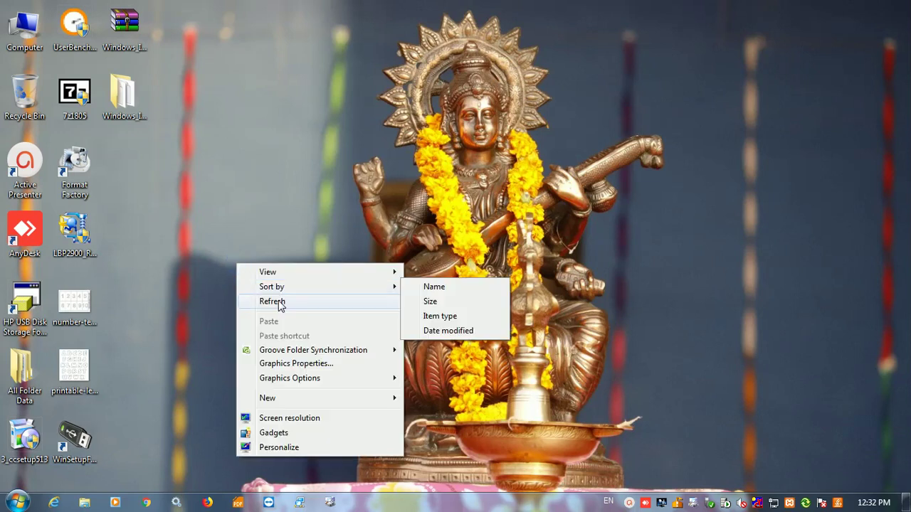
left_click(278, 299)
right_click(78, 440)
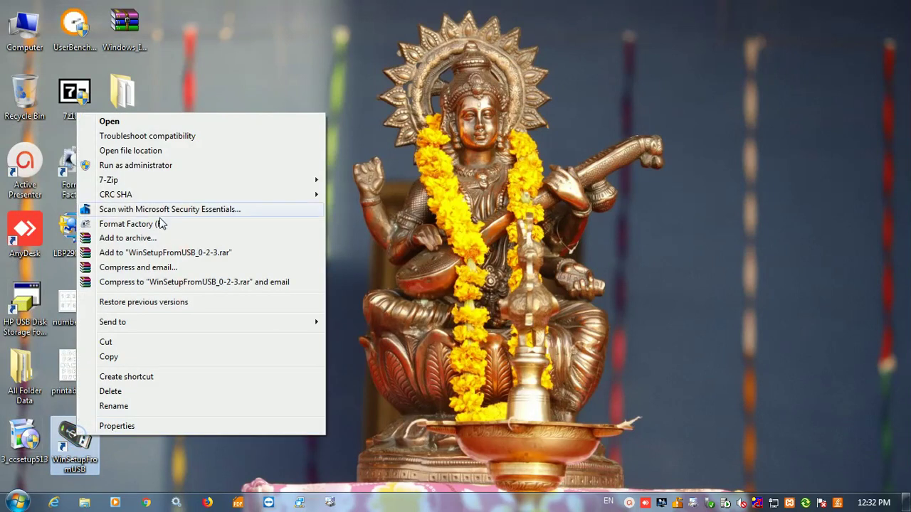
left_click(147, 168)
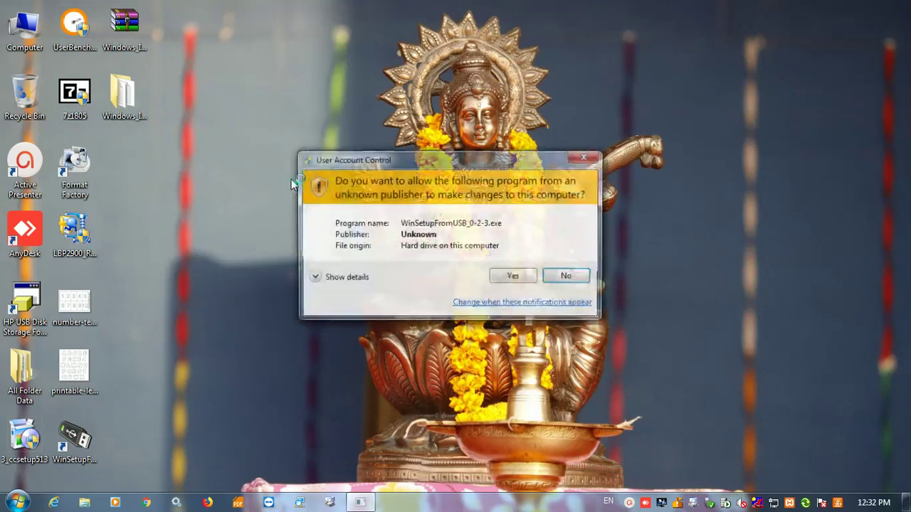
left_click(508, 275)
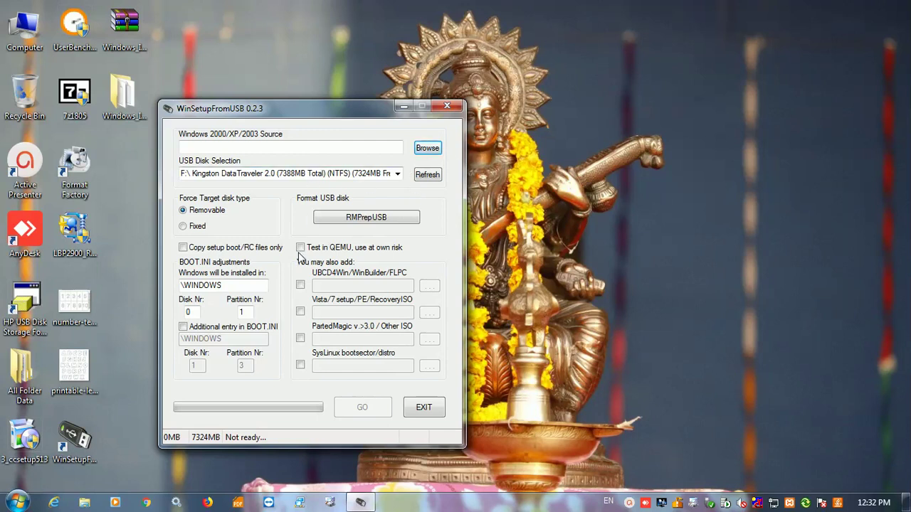
Add the desktop folder Windows_InsiderPreview_Server_vNext_en-us_17744 as the Vista/7 setup source and start writing it to the USB disk.
left_click(300, 311)
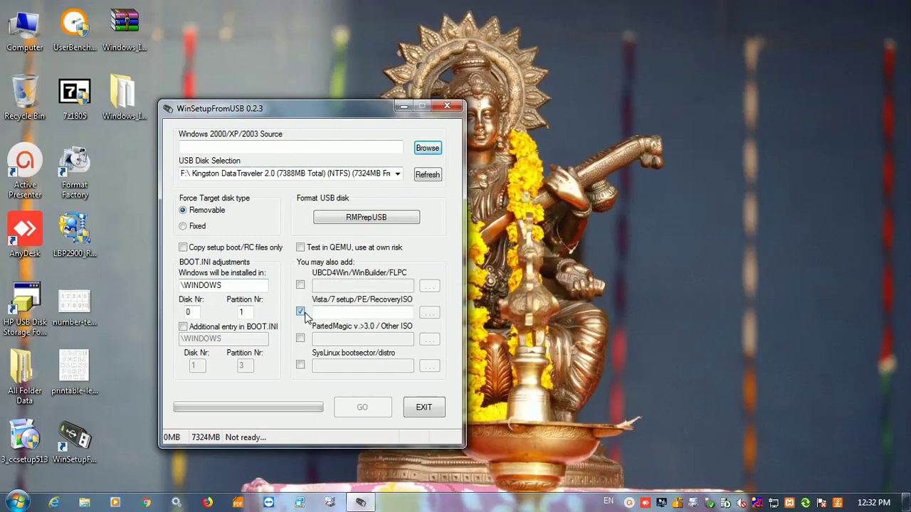
left_click(429, 313)
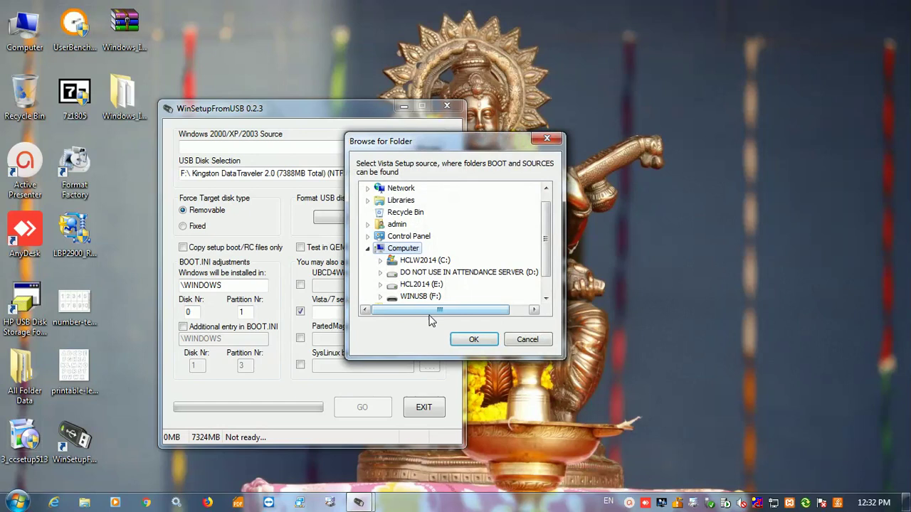
left_click(368, 248)
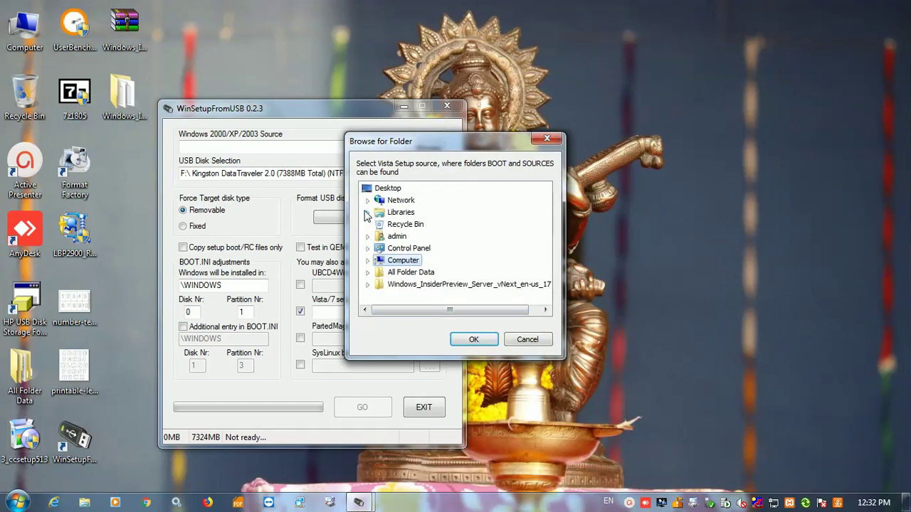
left_click(378, 190)
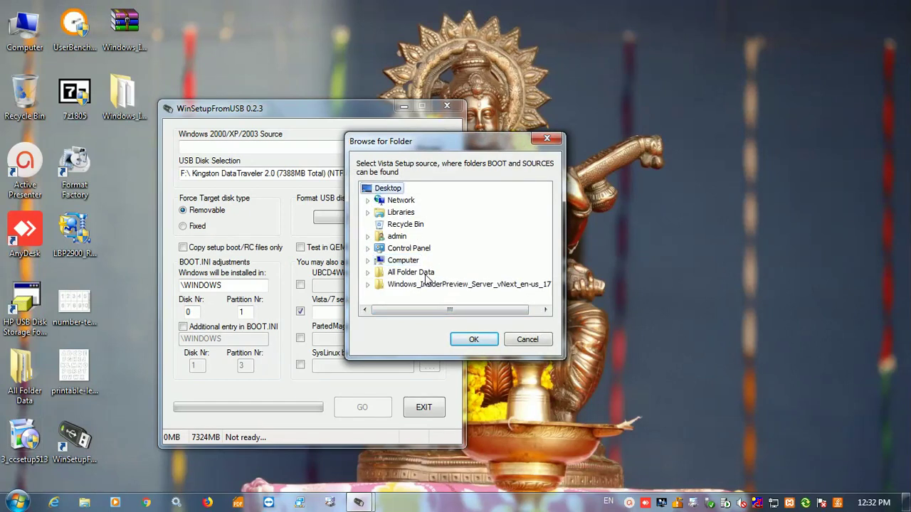
left_click_drag(396, 310, 406, 310)
left_click(453, 284)
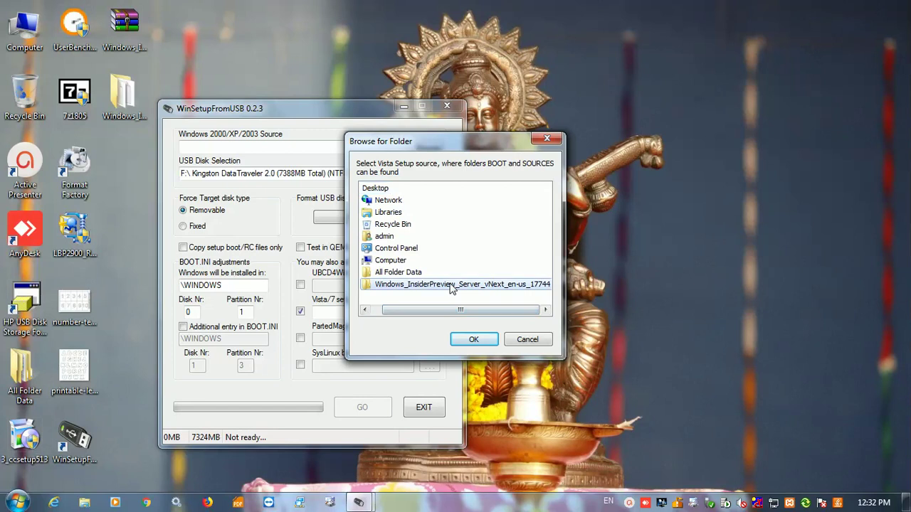
left_click(482, 343)
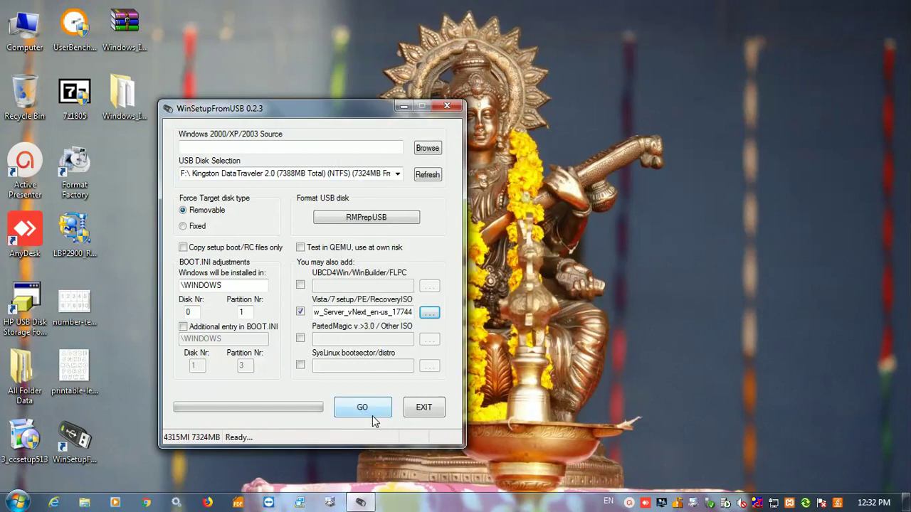
left_click(367, 410)
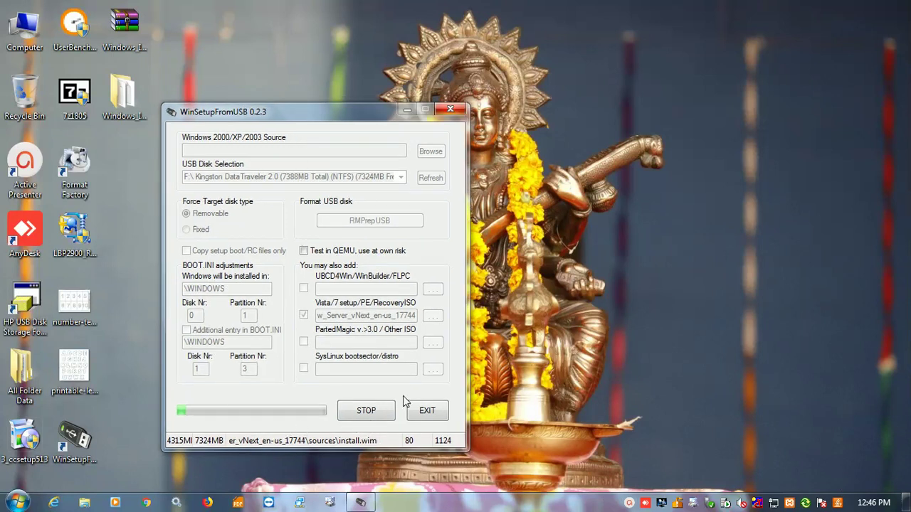
left_click(629, 505)
left_click(828, 472)
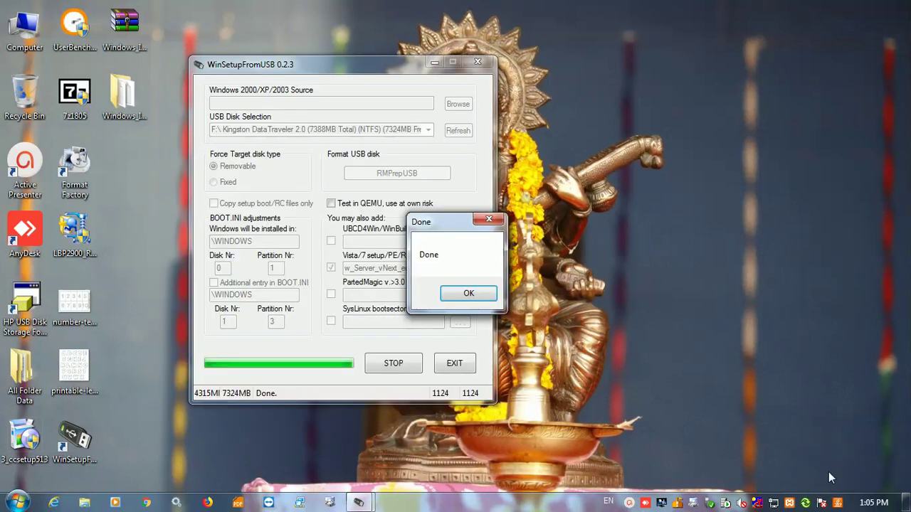
Acknowledge the finished USB creation and exit WinSetupFromUSB, cancelling the Program Compatibility Assistant.
left_click(469, 294)
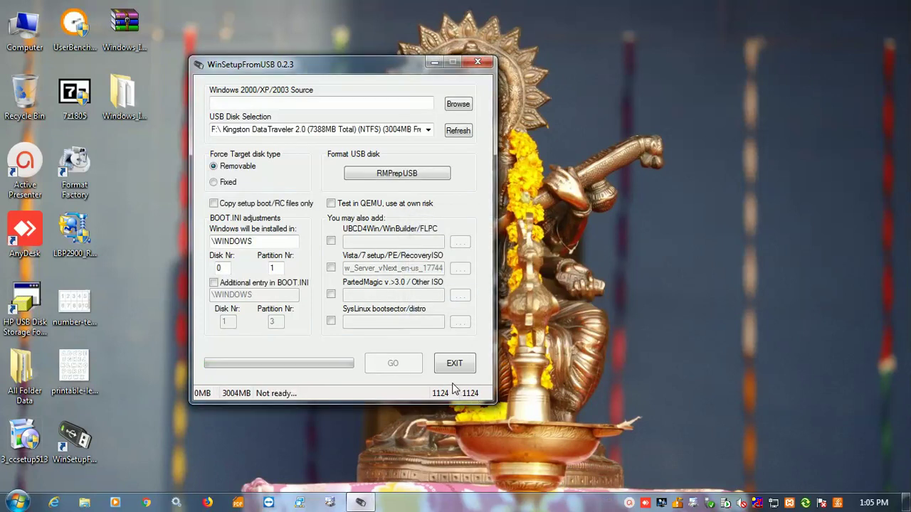
left_click(456, 363)
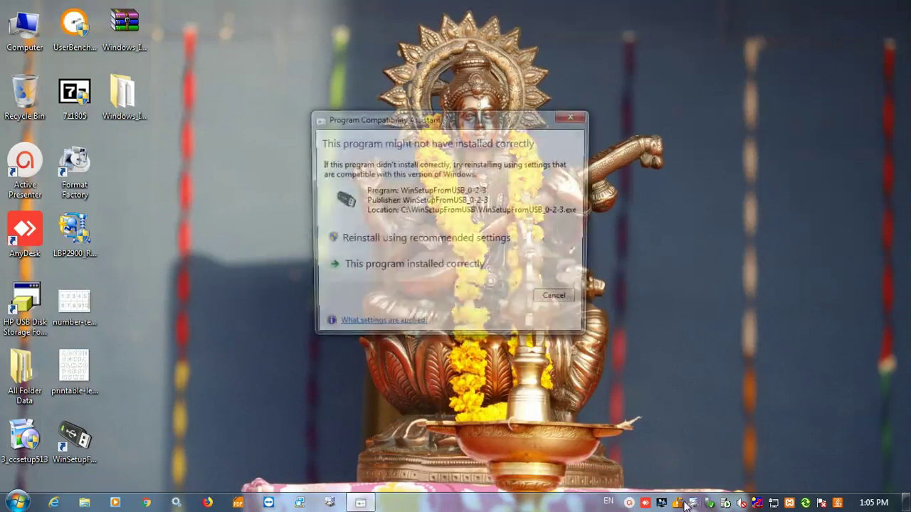
left_click(559, 301)
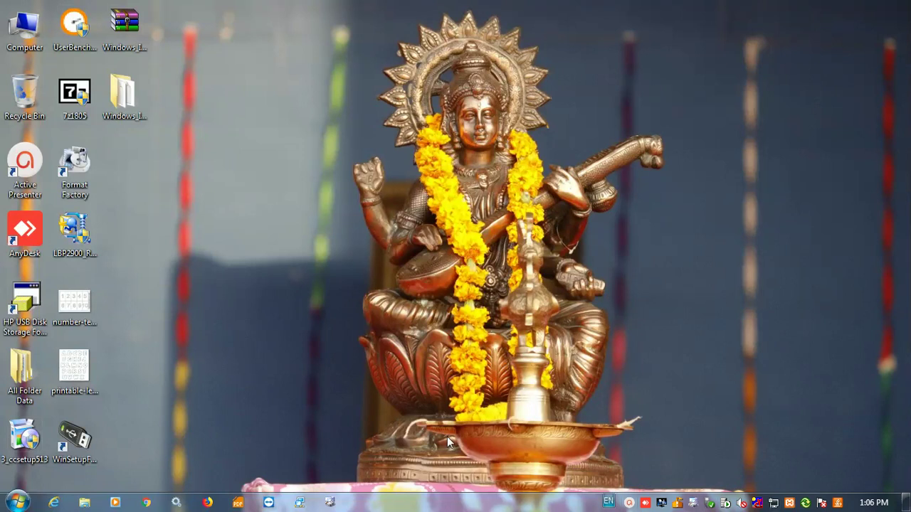
Open the WINUSB (F:) drive to check its setup files and close the window.
double_click(25, 29)
double_click(163, 142)
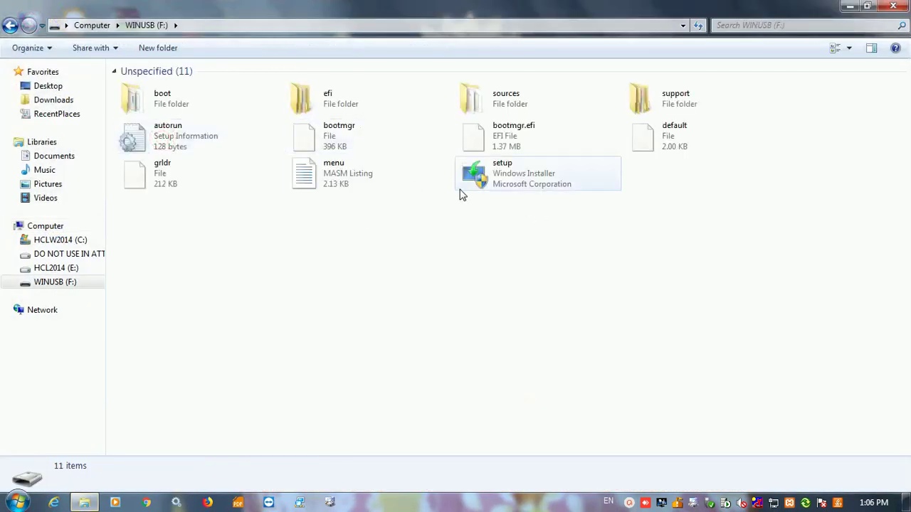
left_click(893, 5)
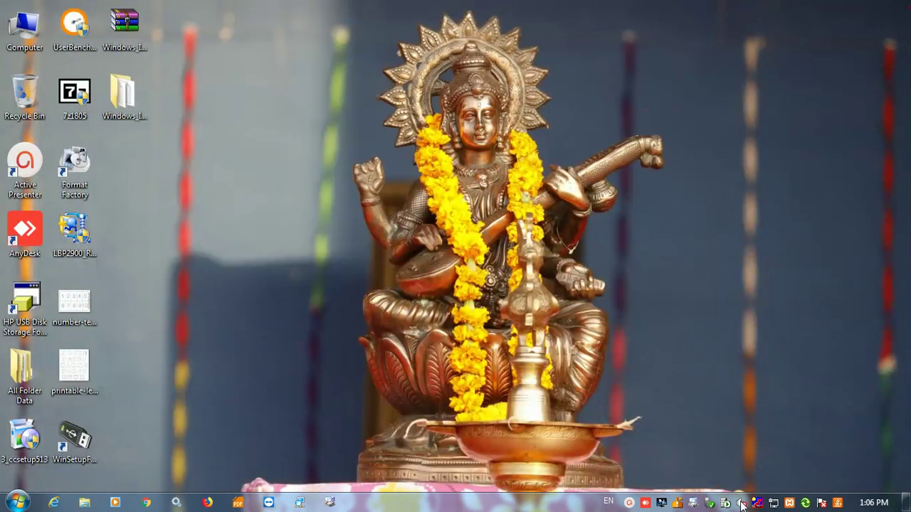
left_click(645, 503)
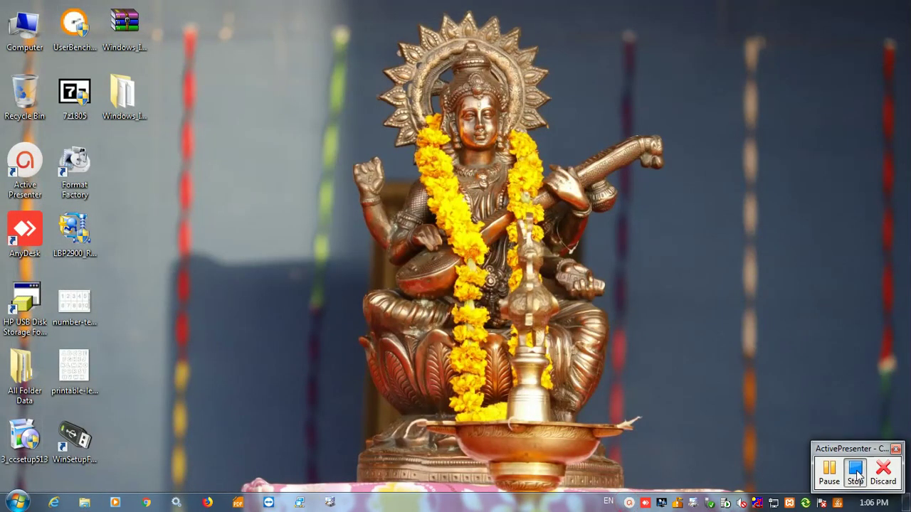